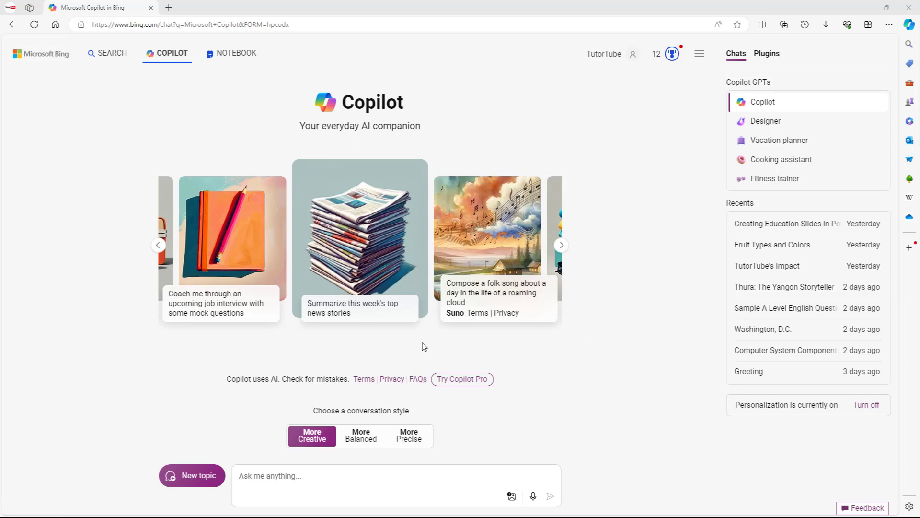
# Begin the Copilot prompt with "Write a VisualBasic Code that I can run as a module in Microsoft Word for this content.".
pyautogui.click(314, 488)
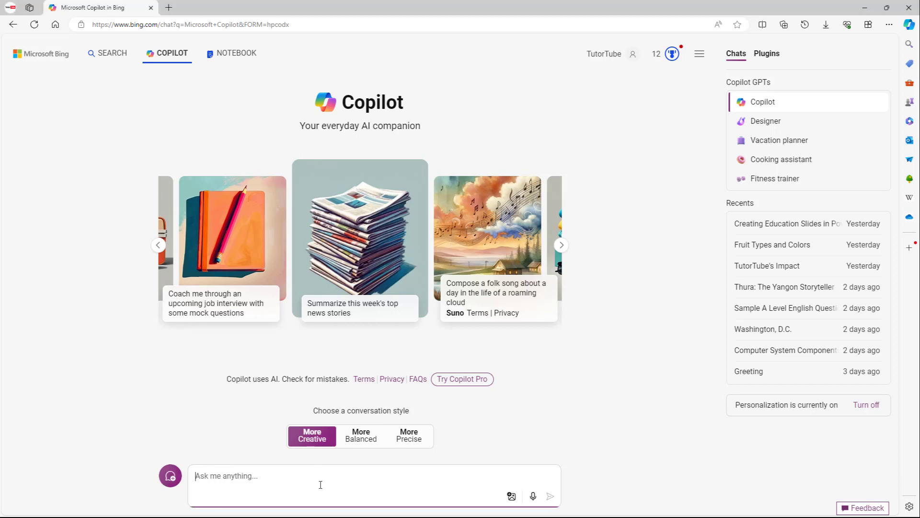
pyautogui.write('Write a Visua')
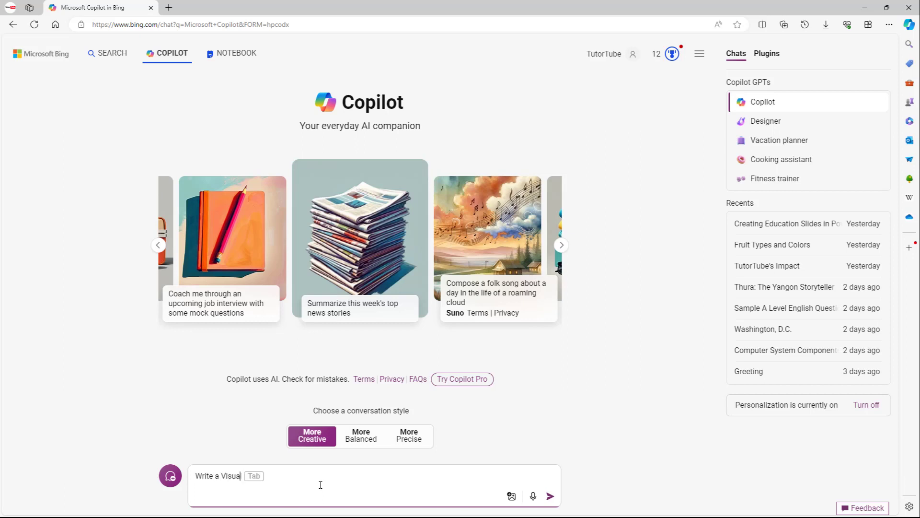
pyautogui.write('lBasic Cod')
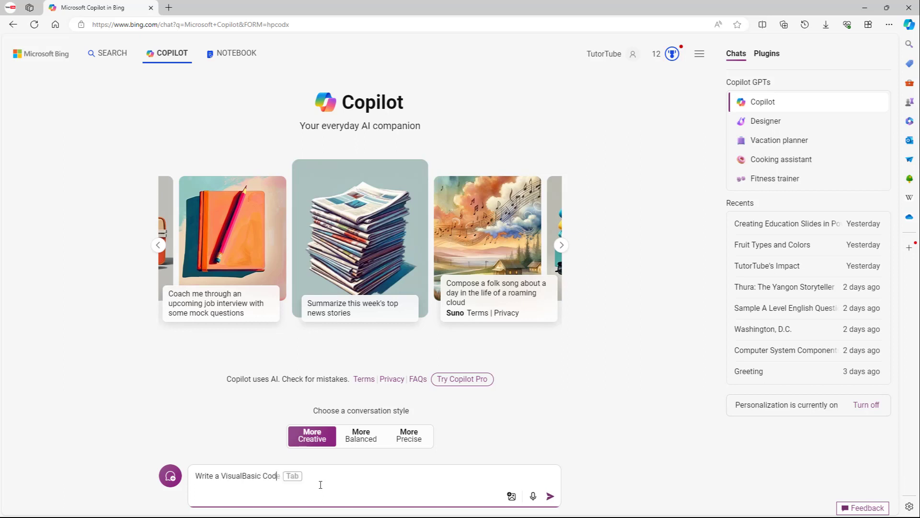
pyautogui.write('e that I can run as a module in Microsoft Word.')
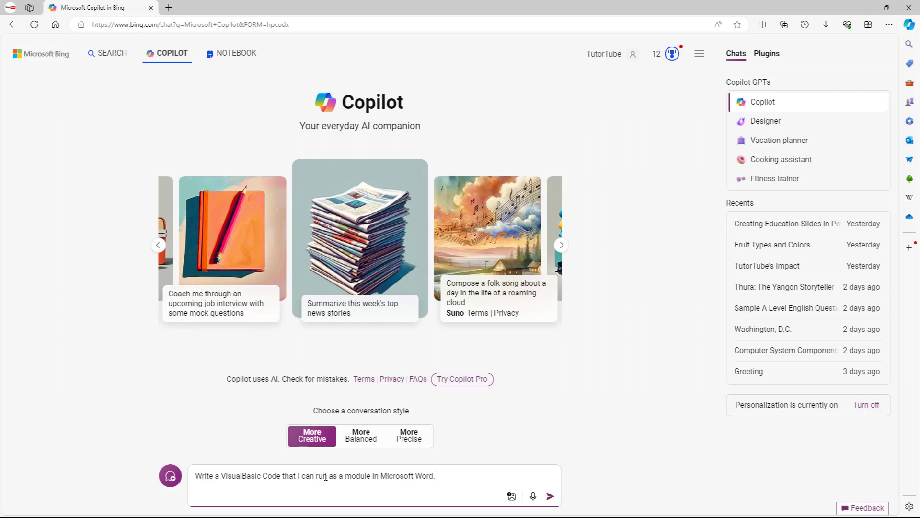
pyautogui.moveTo(225, 476); pyautogui.dragTo(273, 476)
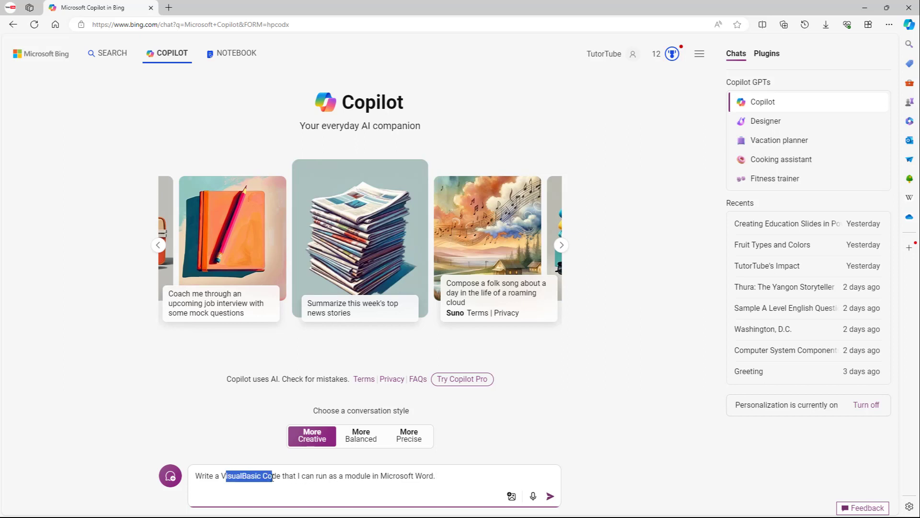
pyautogui.click(330, 476)
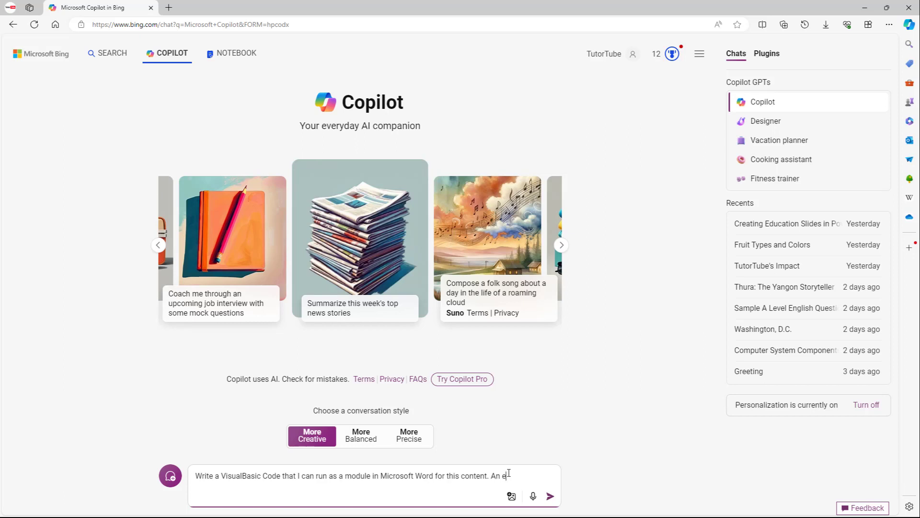
# Extend the prompt with "An essay of 3 paragraphs of a boy learning from youtube channel TutorTube.".
pyautogui.write('ssay ')
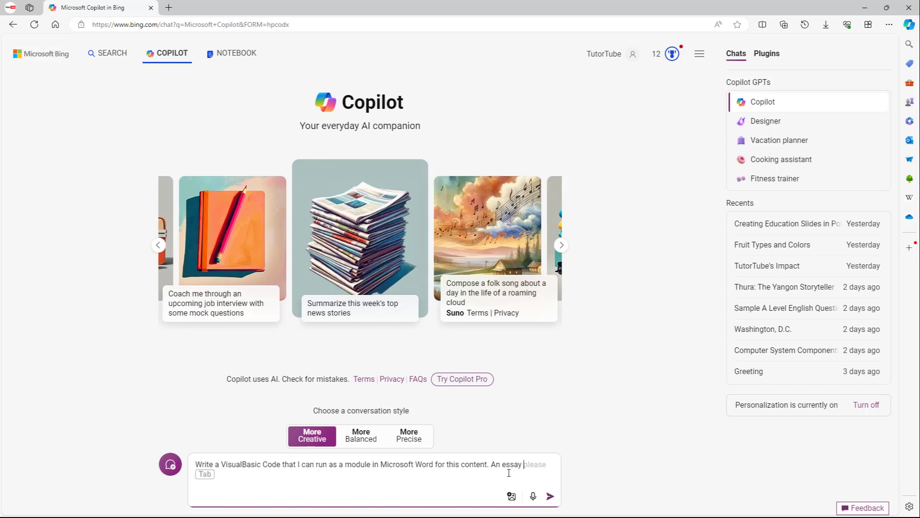
pyautogui.write('of 3 para')
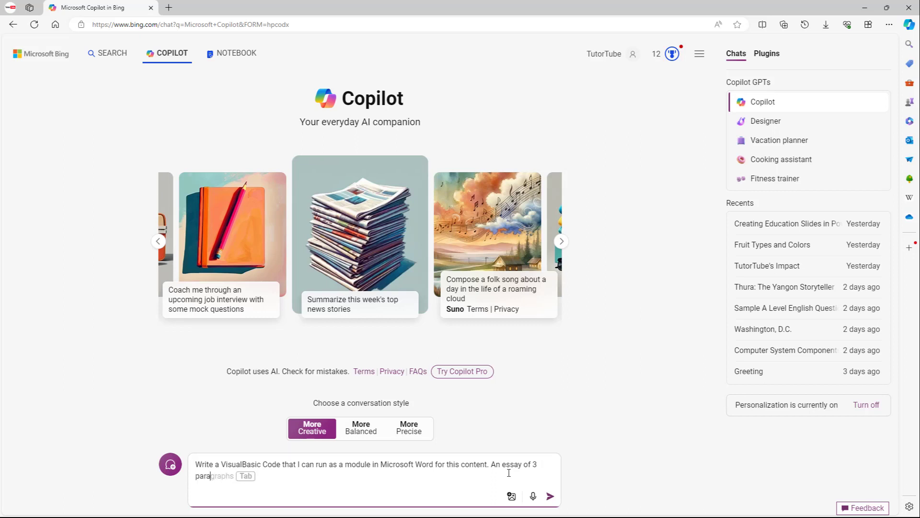
pyautogui.write('graphs with ')
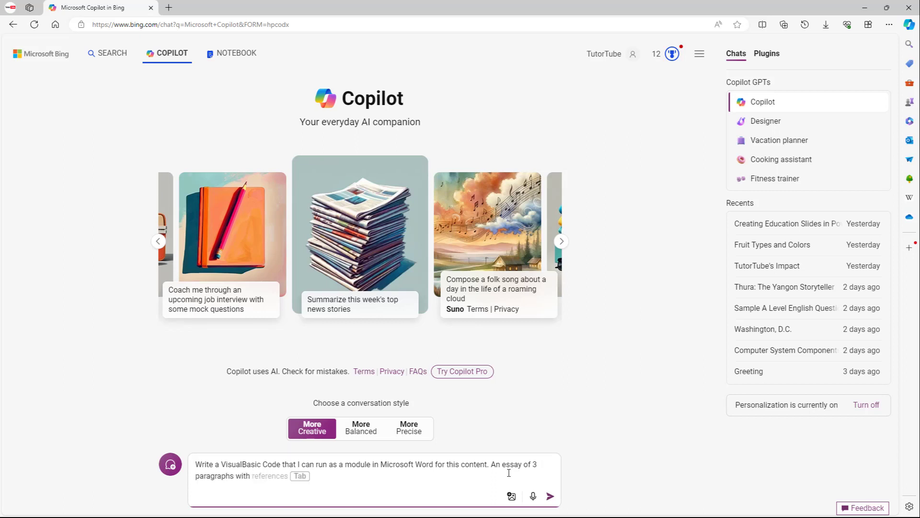
pyautogui.write('of a boy learning from ')
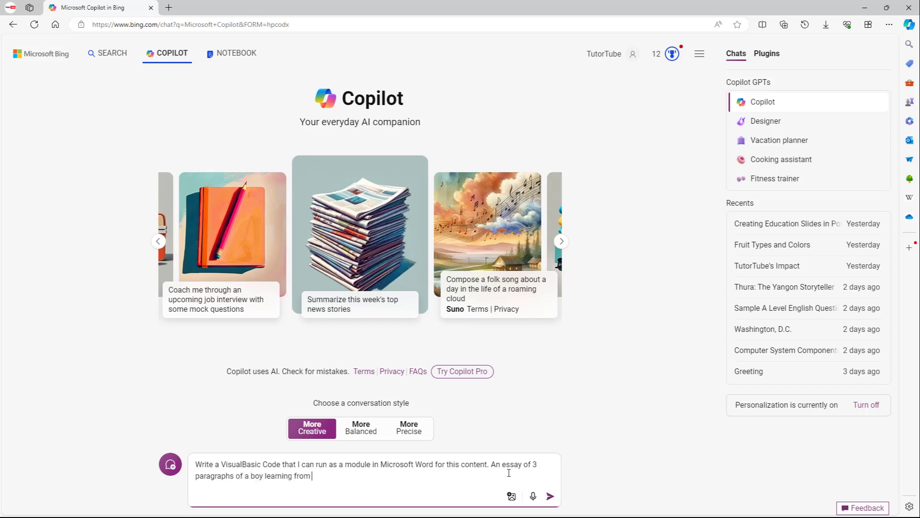
pyautogui.write('youtube channel')
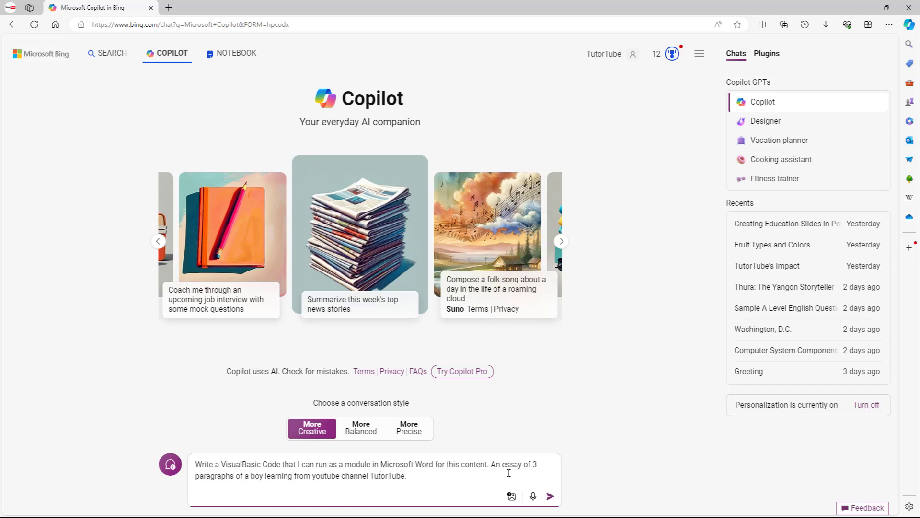
# Add "Highlight the important words in different colours and make sure the Title is large compared to other body text." and submit the prompt.
pyautogui.write('TutorTube. Highlight the important words in diffe')
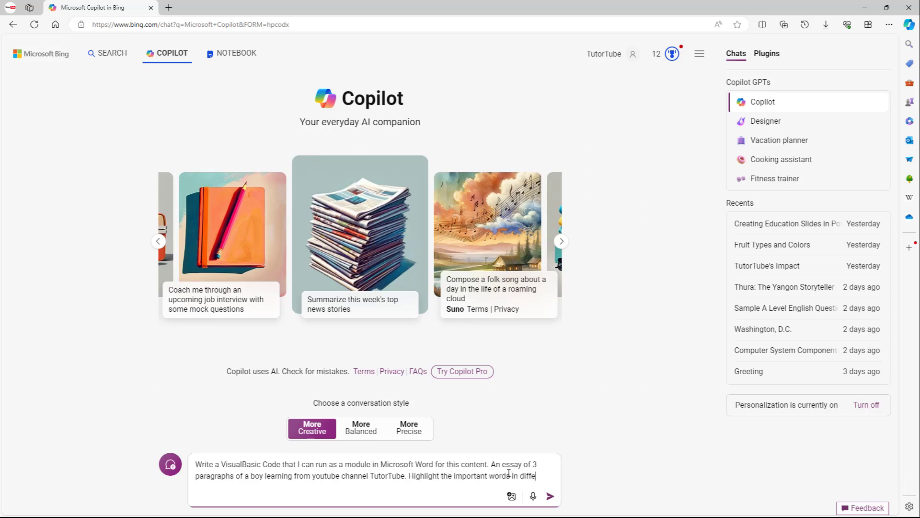
pyautogui.write('rent colours and')
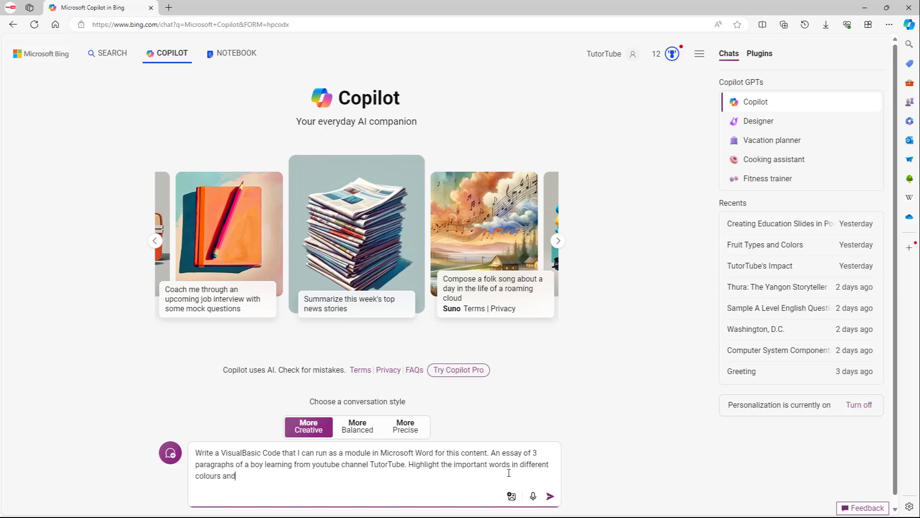
pyautogui.write(' make sure the Title is large compared to other')
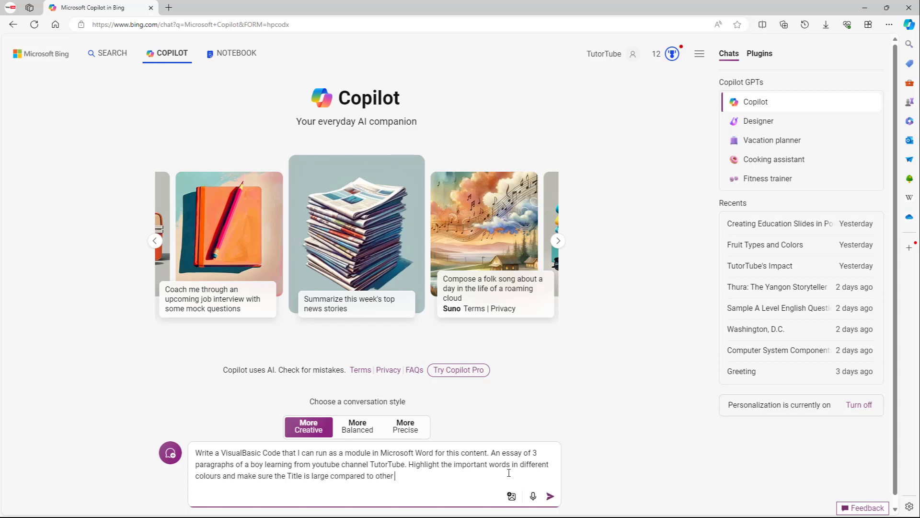
pyautogui.write(' body text.')
pyautogui.press('Return')
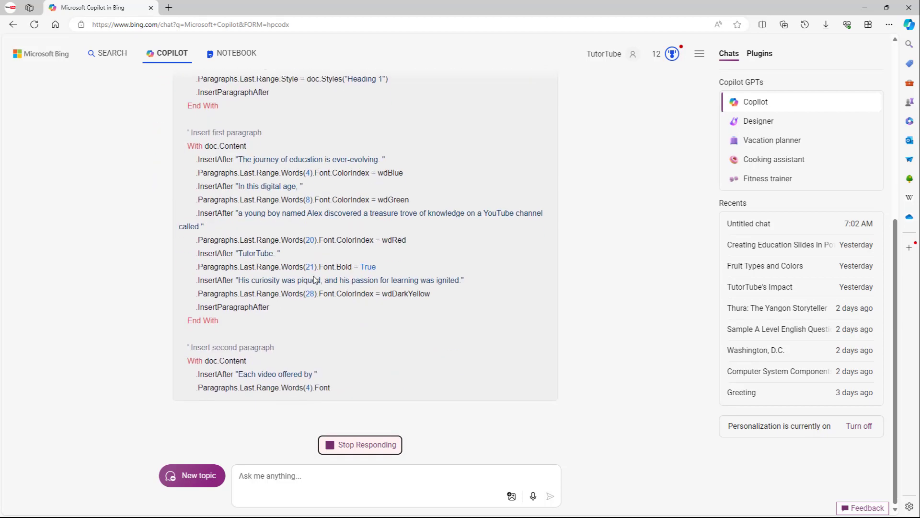
# Review the generated InsertFormattedEssay code and its usage instructions, and copy the whole code block.
pyautogui.scroll(3, 248, 269)
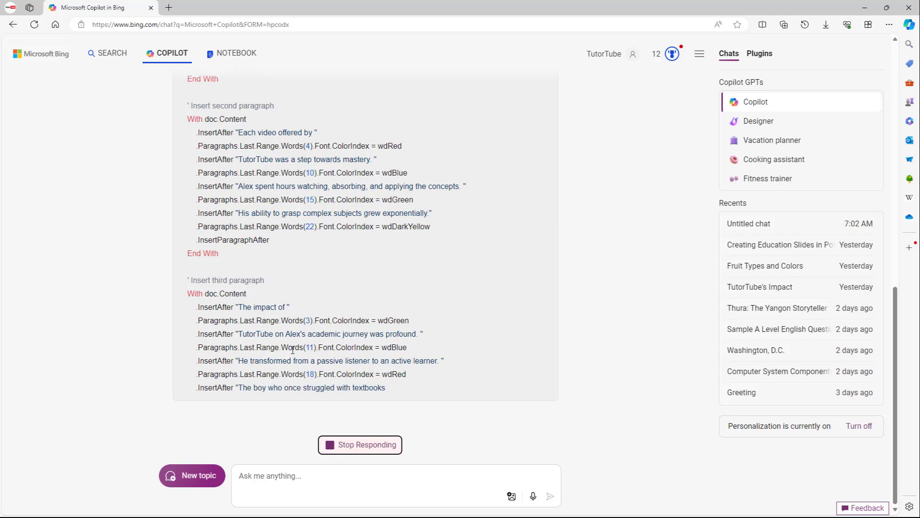
pyautogui.scroll(9, 288, 353)
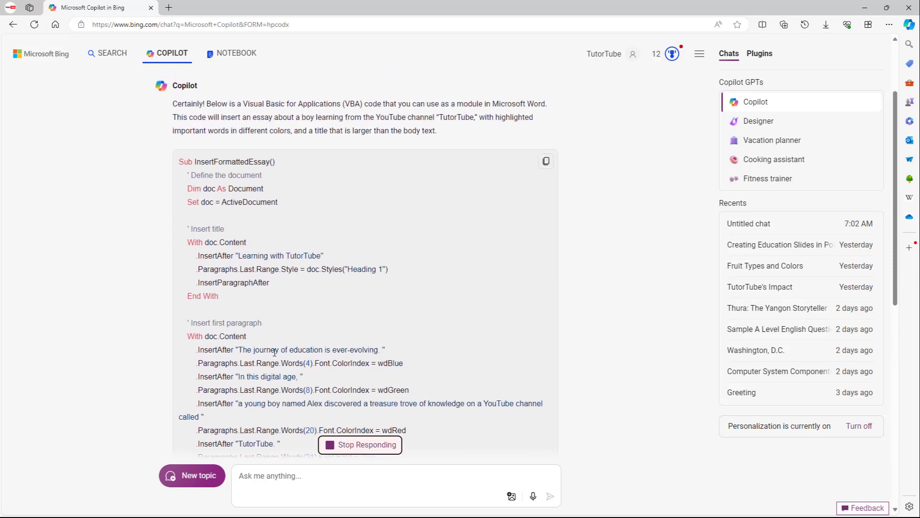
pyautogui.scroll(-4, 274, 356)
pyautogui.scroll(-6, 274, 356)
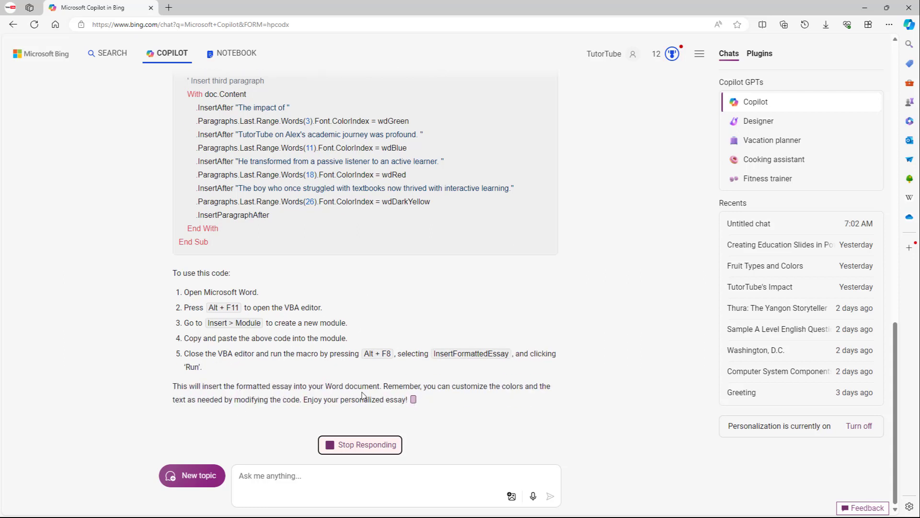
pyautogui.scroll(20, 349, 376)
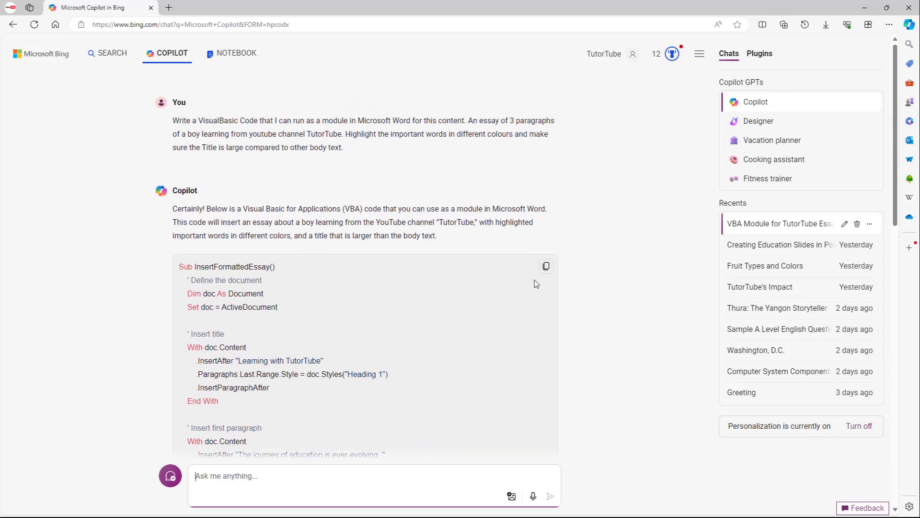
pyautogui.click(545, 267)
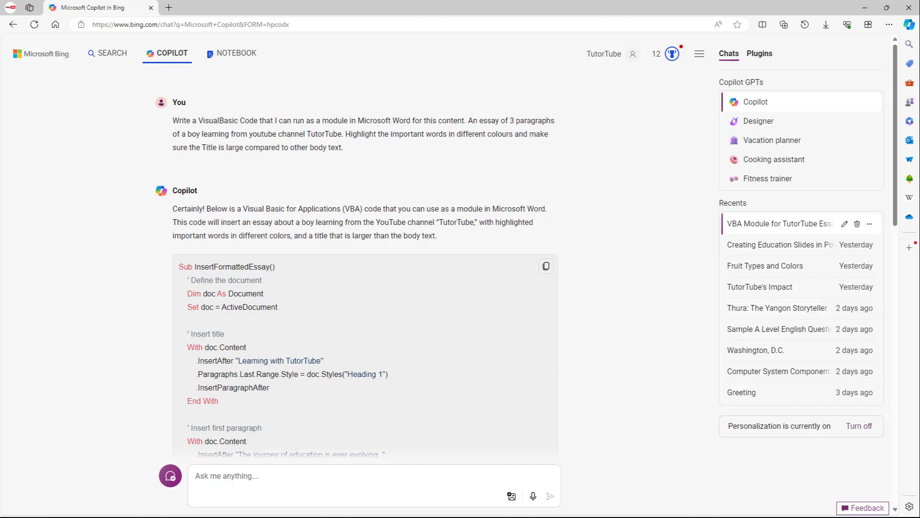
# Switch to the blank Word document and make sure the Developer tab is enabled in the ribbon customisation.
pyautogui.moveTo(919, 185); pyautogui.dragTo(302, 121)
pyautogui.click(367, 141)
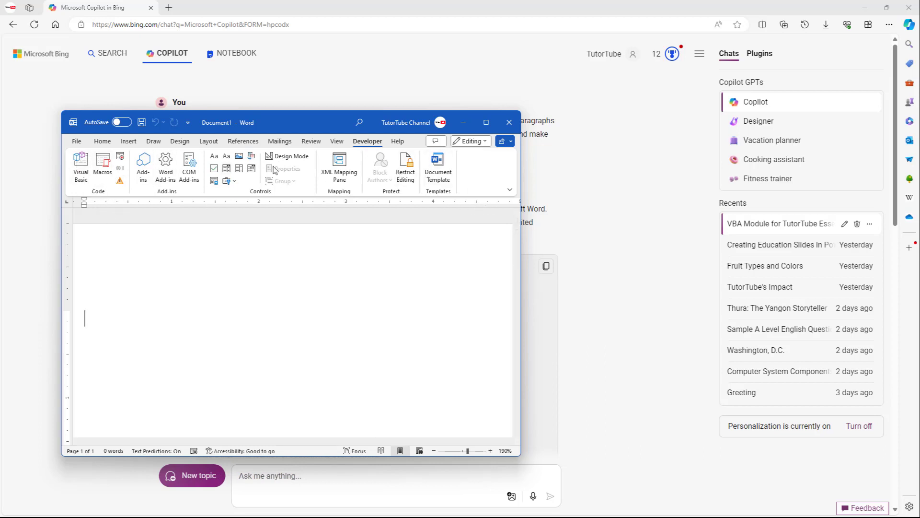
pyautogui.rightClick(477, 171)
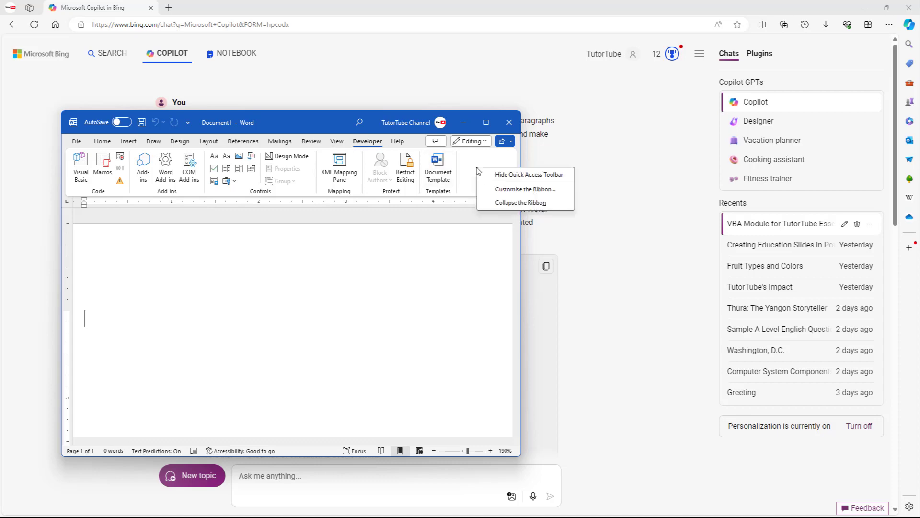
pyautogui.click(501, 189)
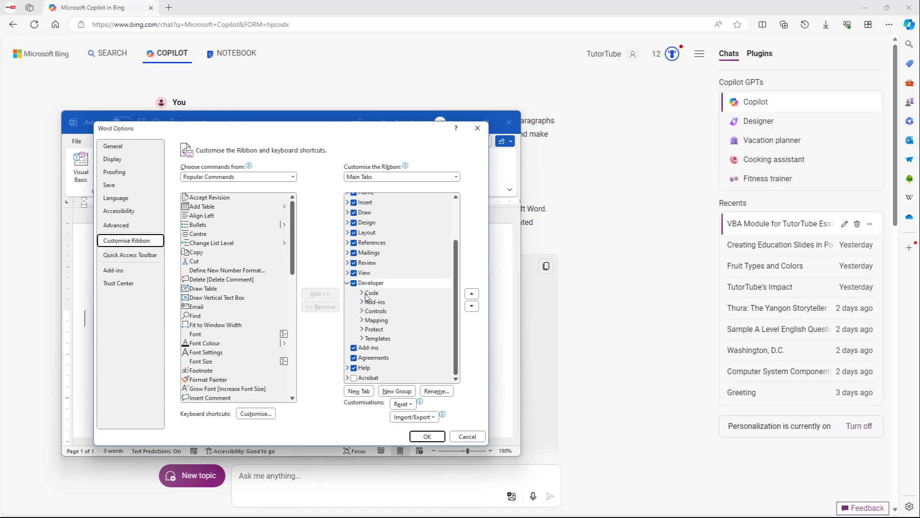
pyautogui.click(354, 283)
pyautogui.click(354, 283)
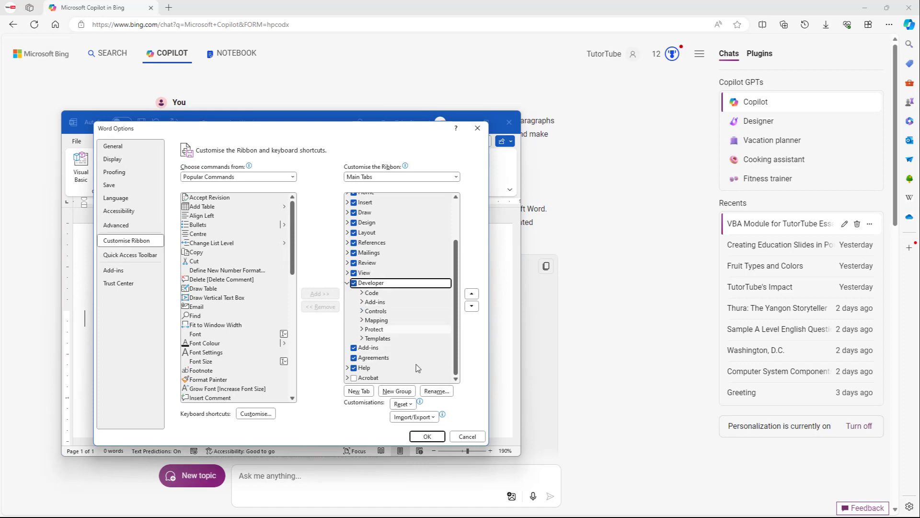
pyautogui.click(427, 436)
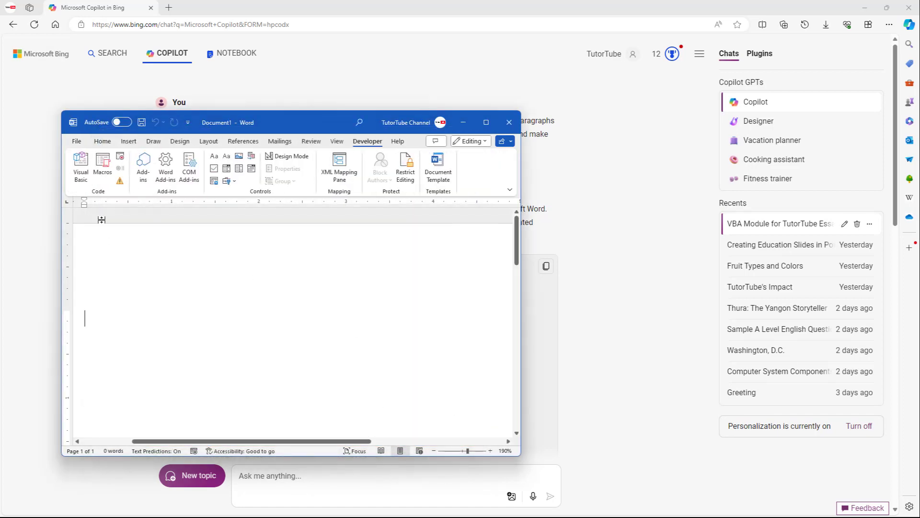
# Insert a new module in the document's Visual Basic project and paste the copied code into it.
pyautogui.click(81, 163)
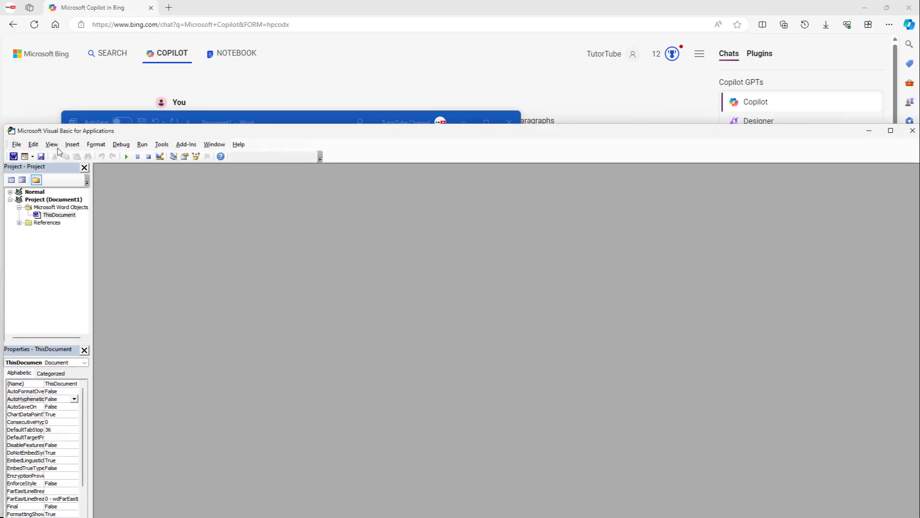
pyautogui.click(73, 144)
pyautogui.click(86, 177)
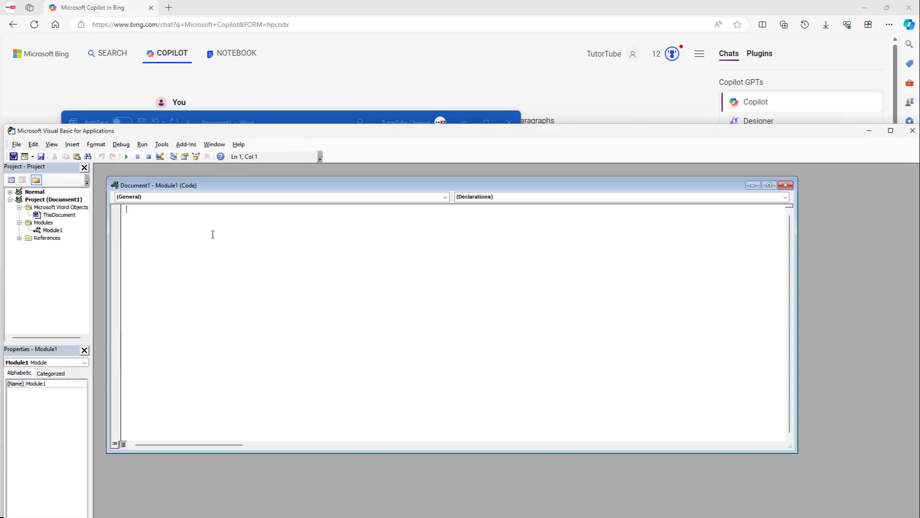
pyautogui.rightClick(177, 214)
pyautogui.click(209, 245)
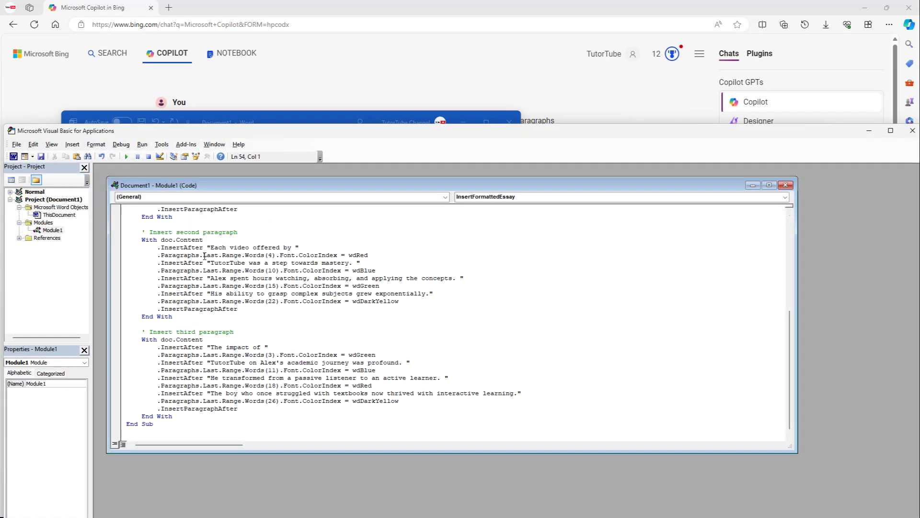
# Run the InsertFormattedEssay macro and return to the Word document, enlarged to full screen.
pyautogui.scroll(8, 208, 250)
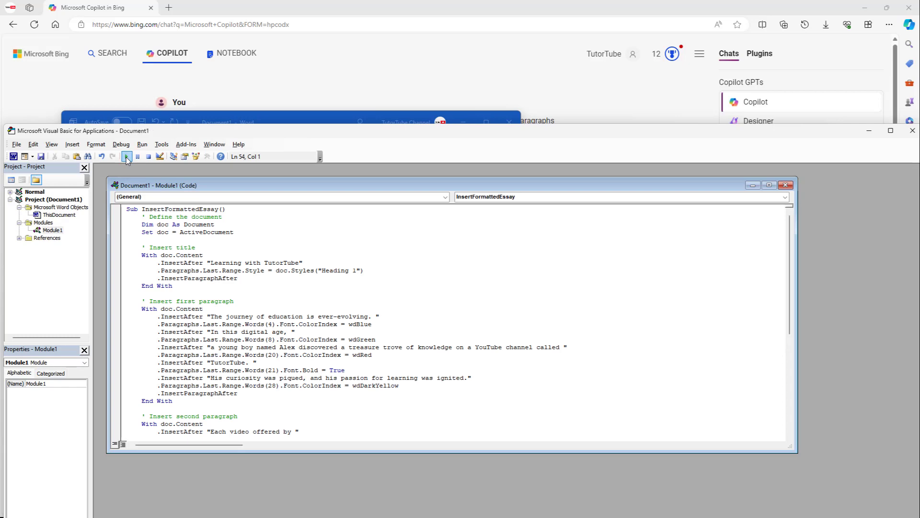
pyautogui.click(282, 118)
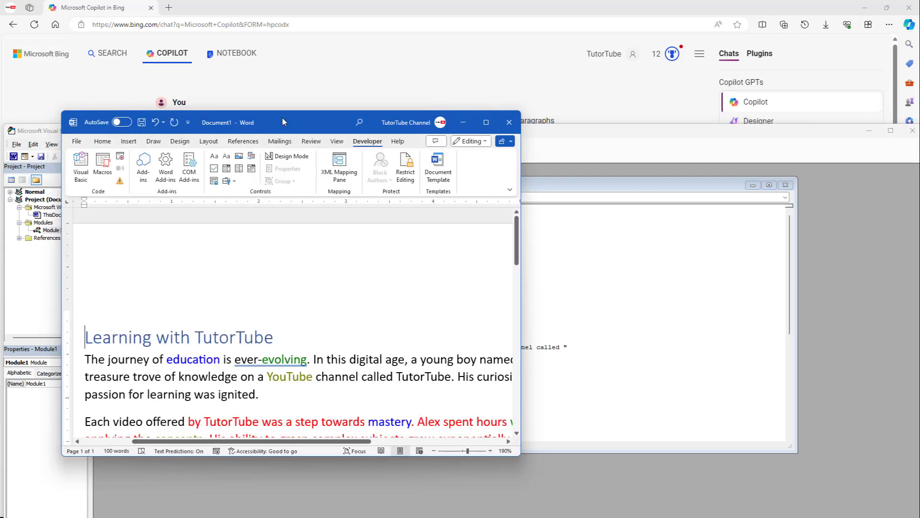
pyautogui.click(486, 122)
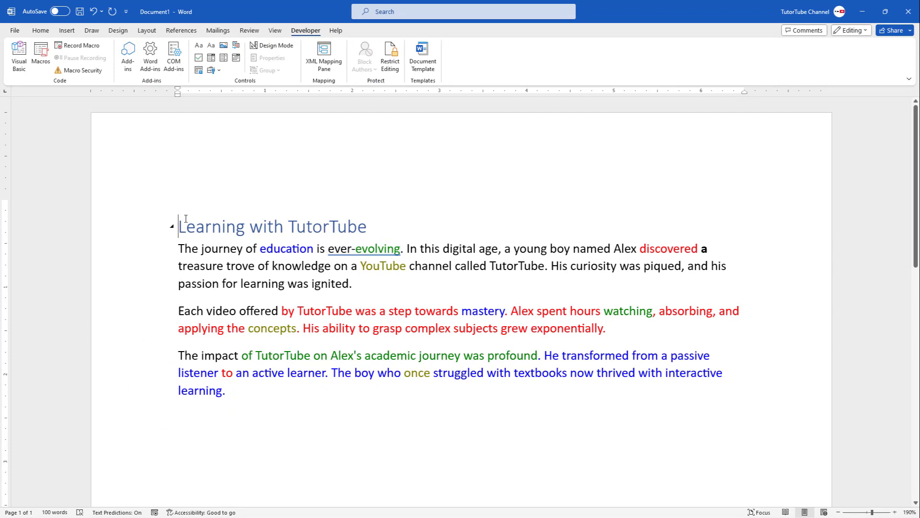
# Examine the generated essay's title, its three paragraphs and the differently coloured words in the text.
pyautogui.moveTo(177, 227); pyautogui.dragTo(367, 226)
pyautogui.click(352, 283)
pyautogui.moveTo(202, 249); pyautogui.dragTo(335, 284)
pyautogui.moveTo(179, 355); pyautogui.dragTo(264, 405)
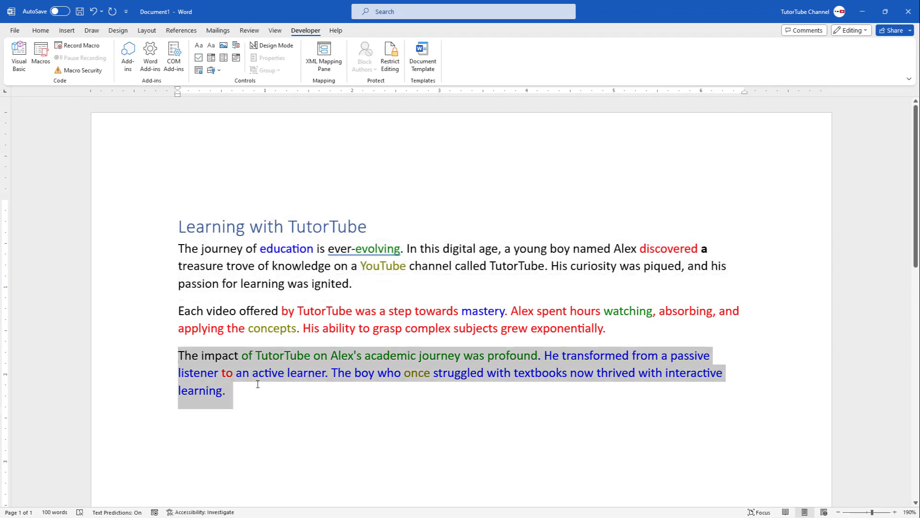
pyautogui.click(264, 405)
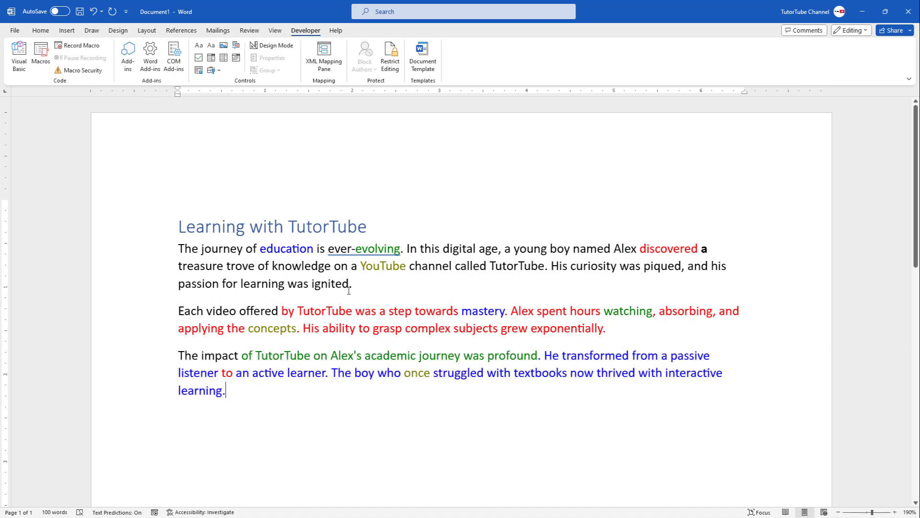
pyautogui.doubleClick(380, 254)
pyautogui.moveTo(237, 376); pyautogui.dragTo(326, 377)
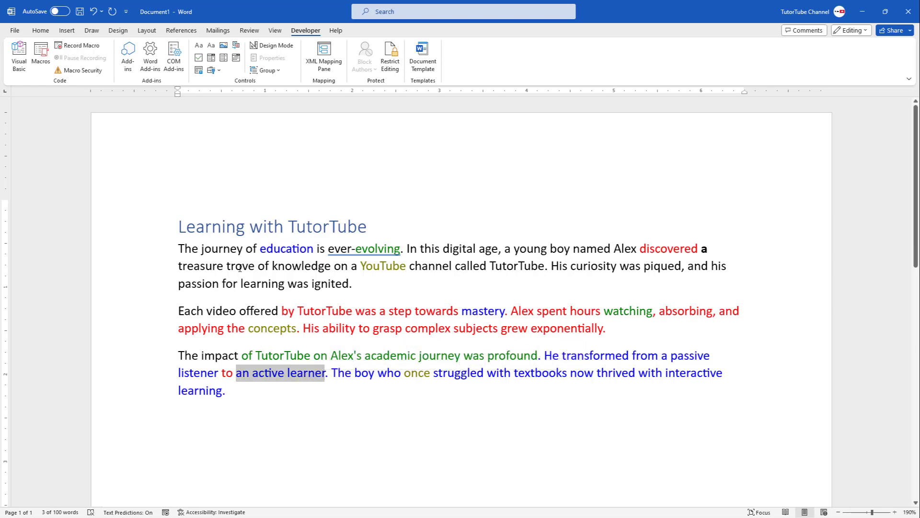
pyautogui.click(232, 253)
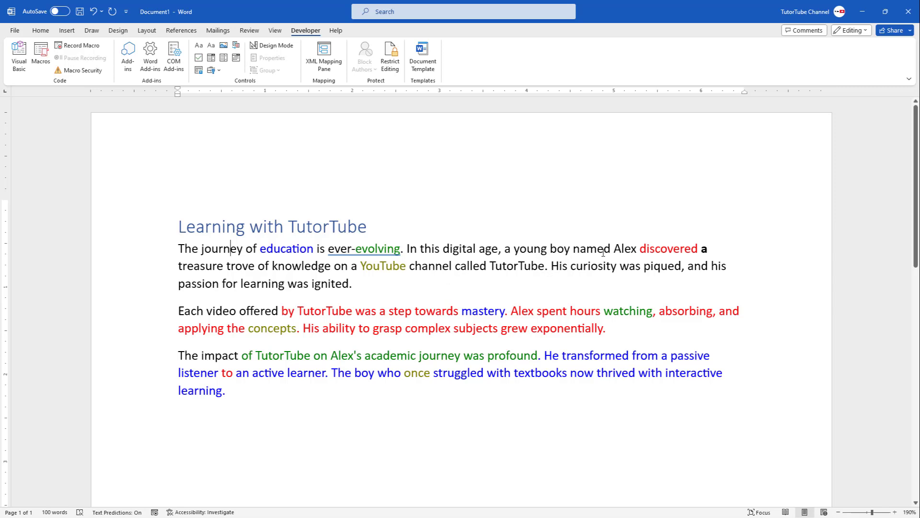
pyautogui.moveTo(642, 249); pyautogui.dragTo(699, 249)
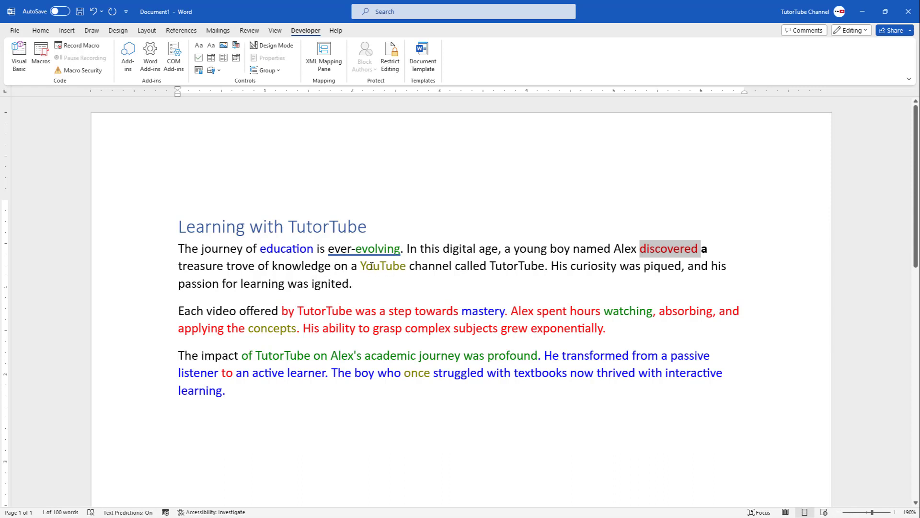
pyautogui.click(593, 289)
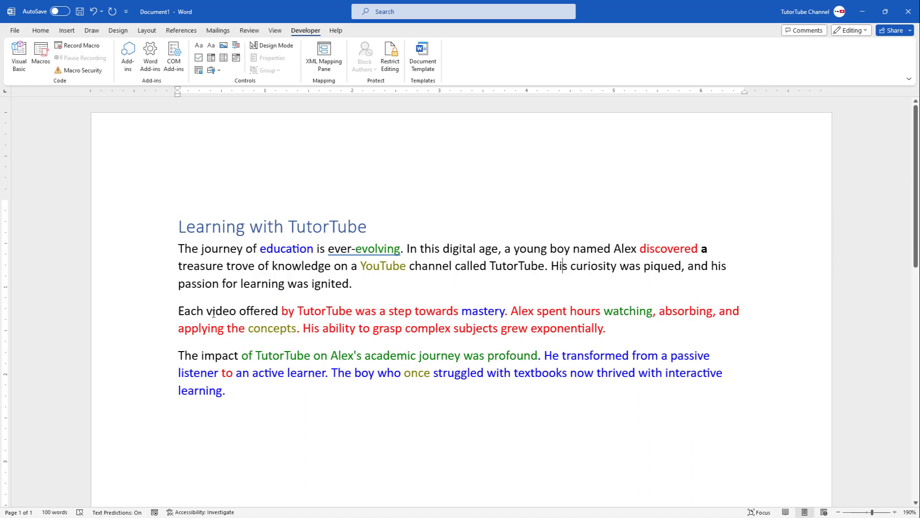
pyautogui.moveTo(299, 310); pyautogui.dragTo(509, 317)
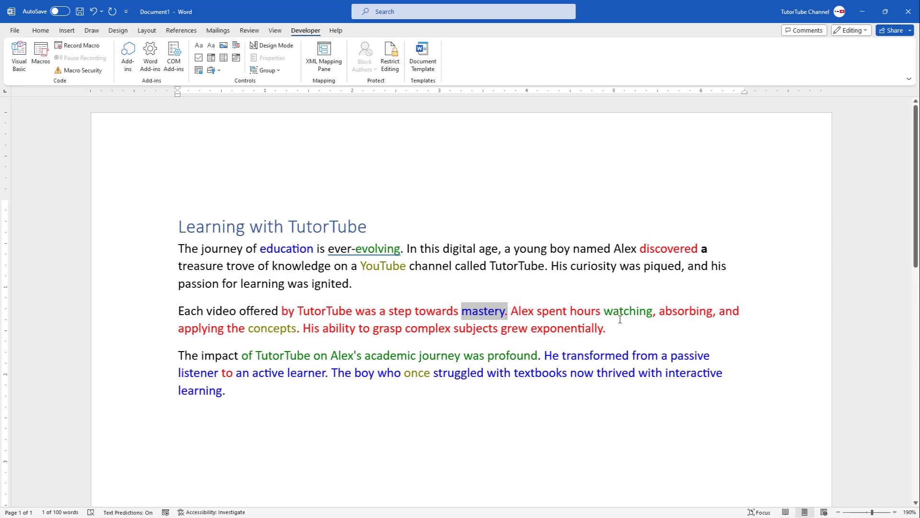
pyautogui.moveTo(603, 310); pyautogui.dragTo(677, 311)
pyautogui.click(557, 372)
pyautogui.click(511, 411)
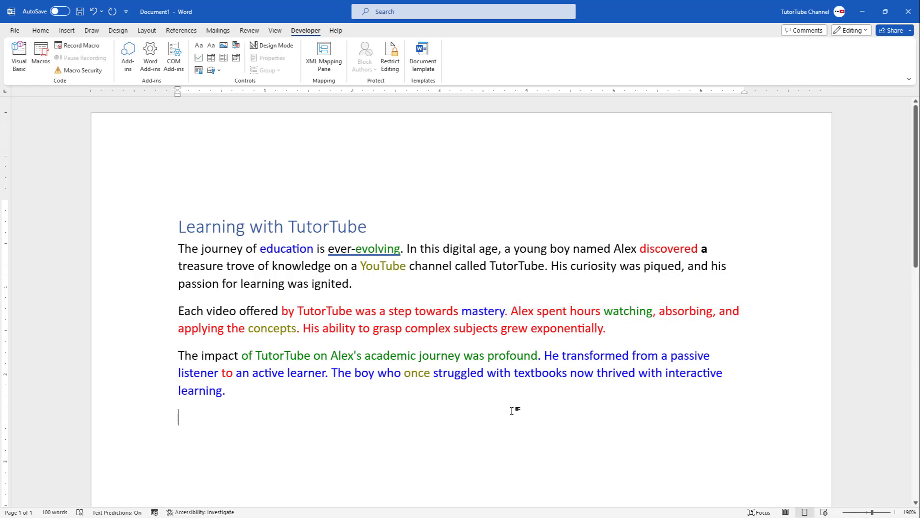